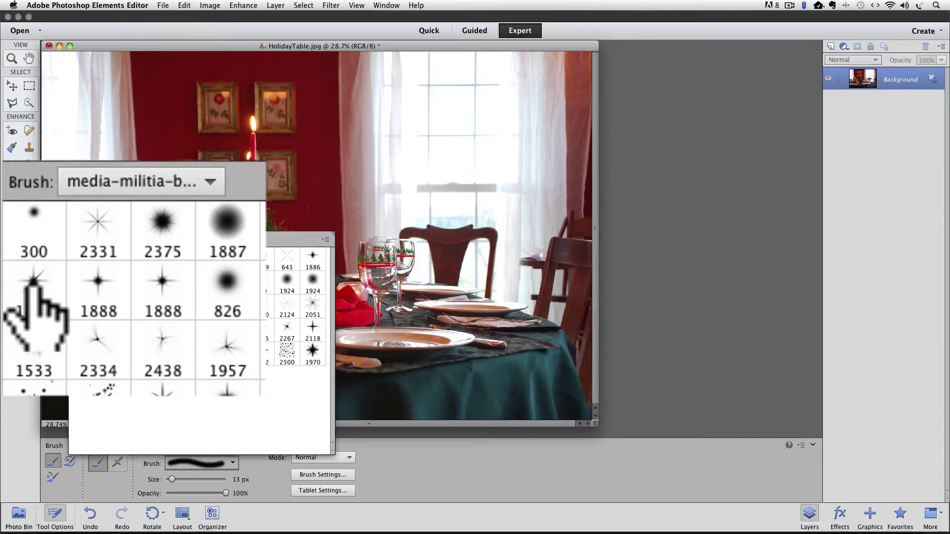
- Choose the 1888 px four-point star preset from the brush picker
left_click(81, 281)
left_click(81, 280)
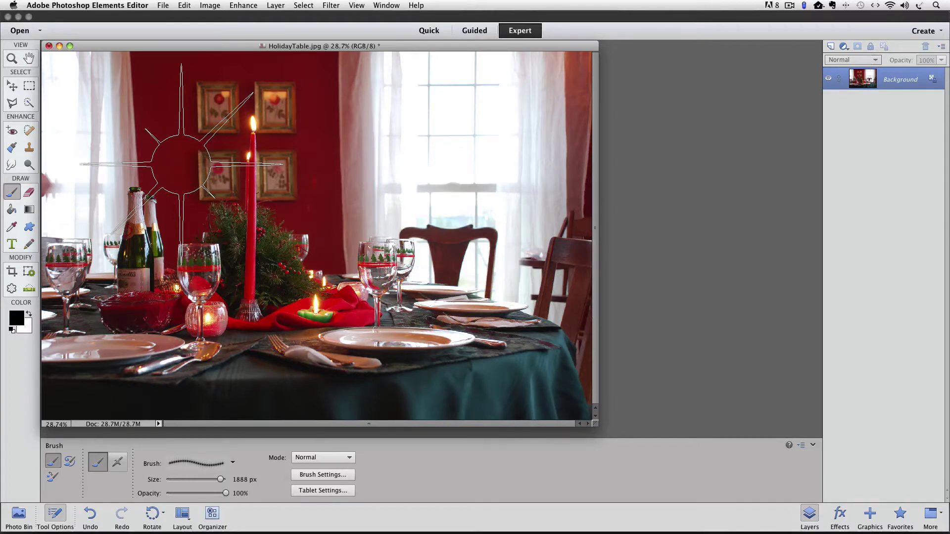
- Reduce the star brush size to 300 px with the [ key
key("bracketleft")
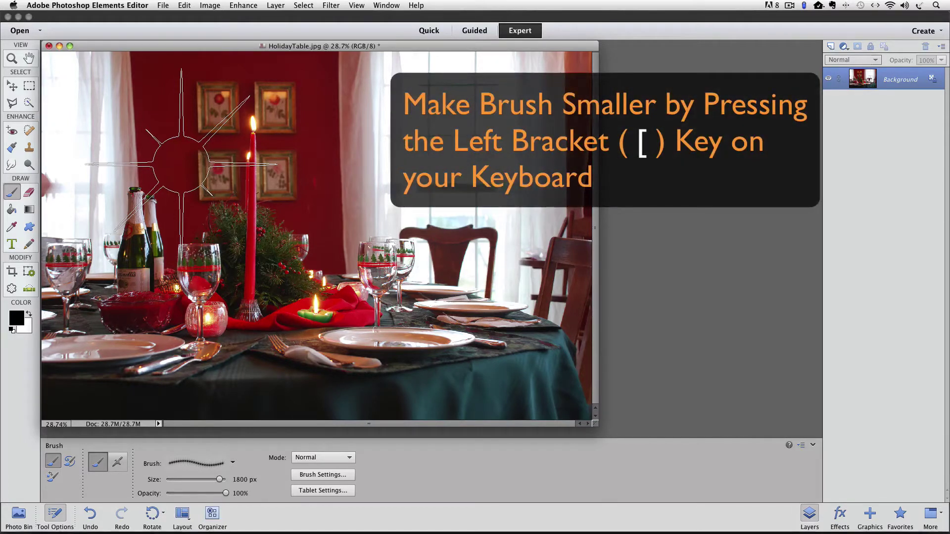
key("bracketleft")
key("bracketleft")
key("bracketleft")
key("bracketleft")
key("bracketleft")
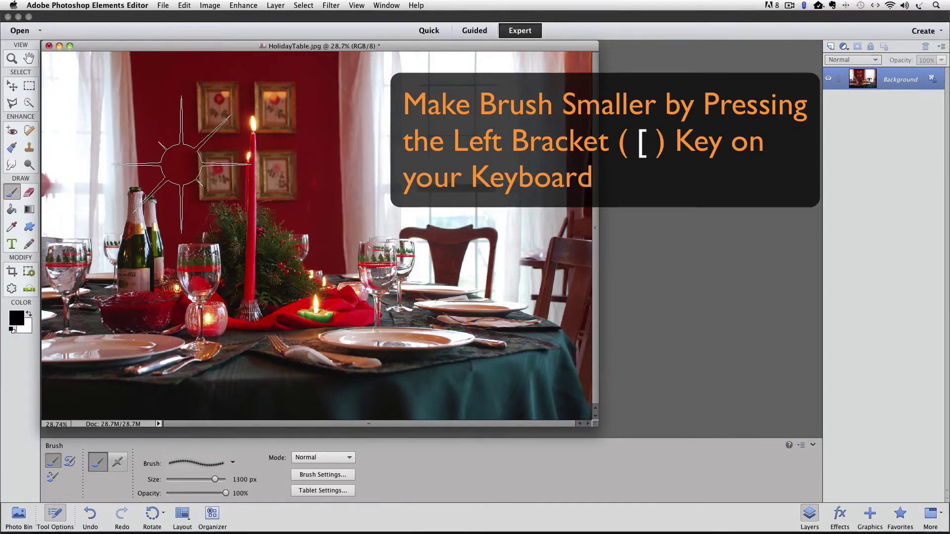
key("bracketleft")
key("bracketleft")
key("bracketleft")
key("bracketleft")
key("bracketleft")
key("bracketleft")
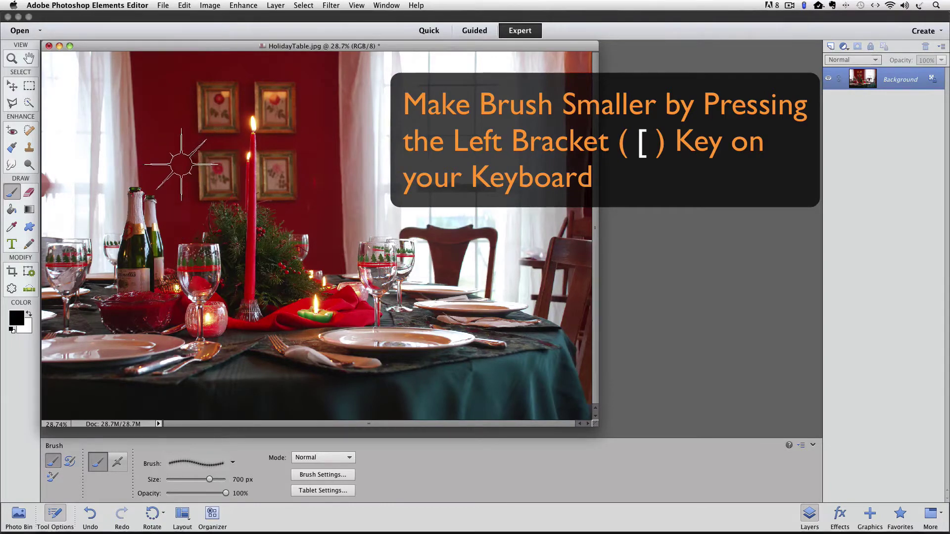
key("bracketleft")
key("bracketleft")
key("bracketleft")
key("bracketleft")
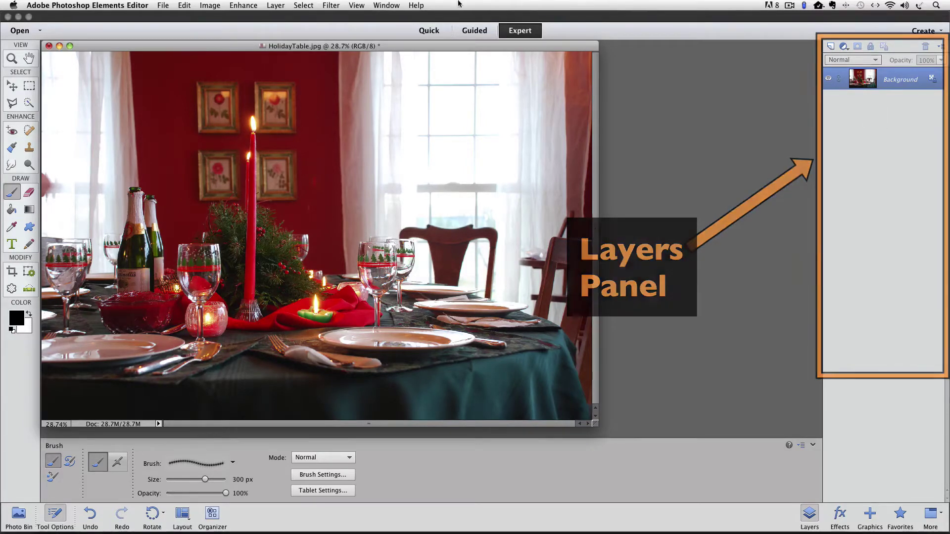
- Show the Layers panel from the Window menu and create Layer 1 above Background
left_click(400, 10)
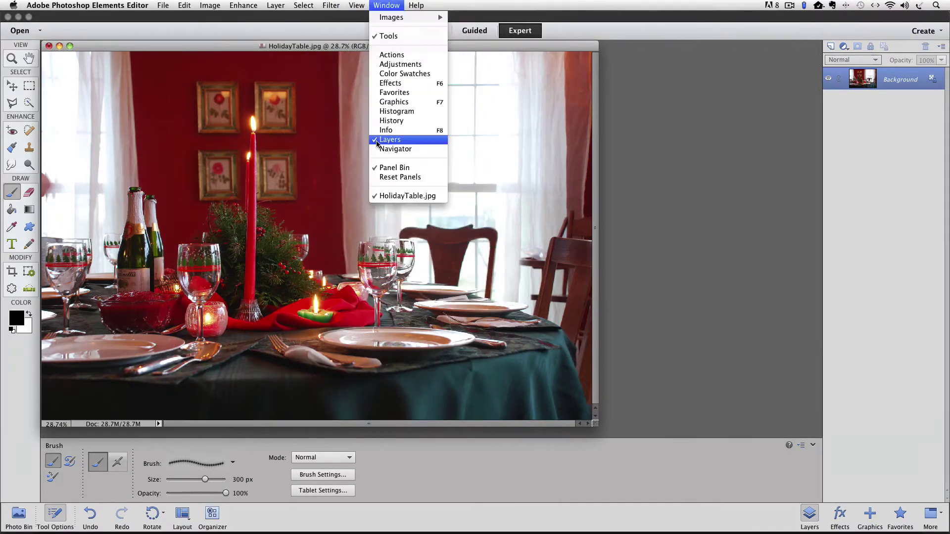
left_click(430, 143)
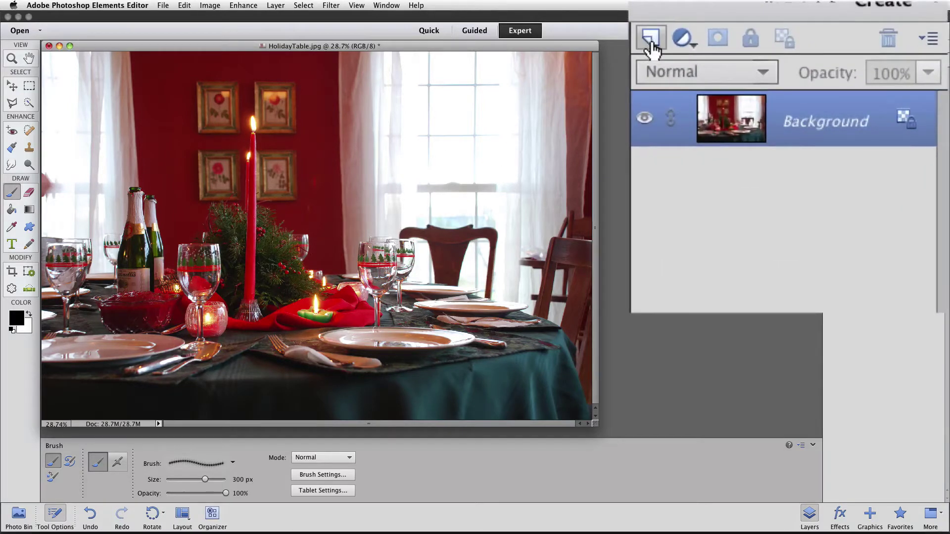
left_click(652, 40)
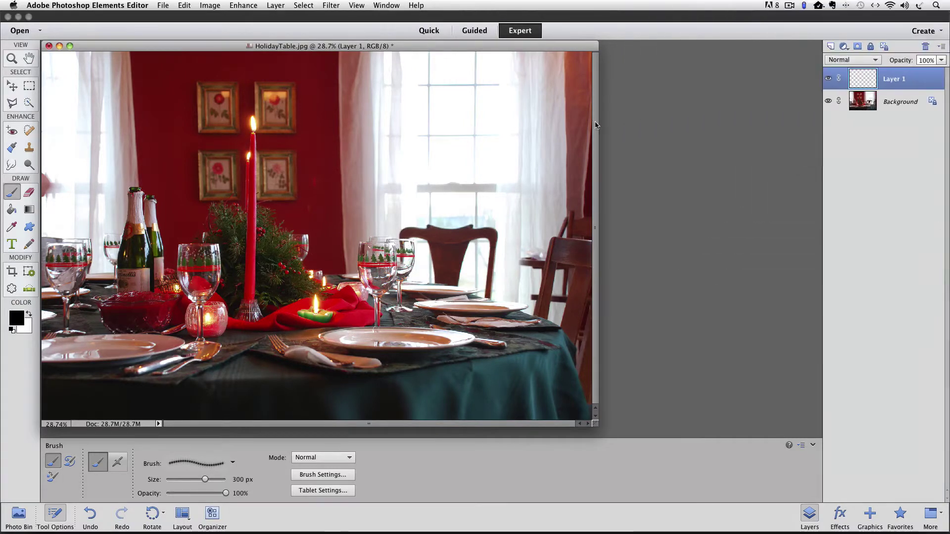
left_click(308, 235)
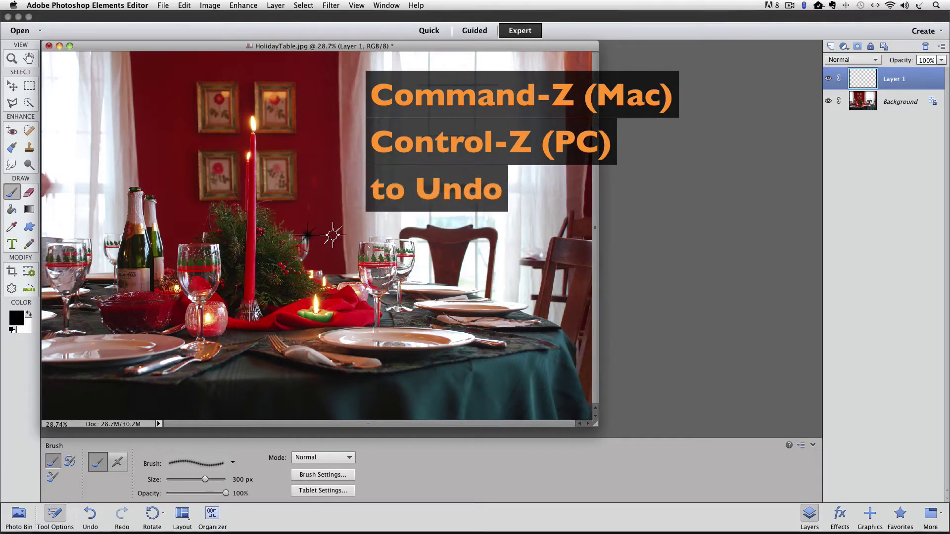
key("super+z")
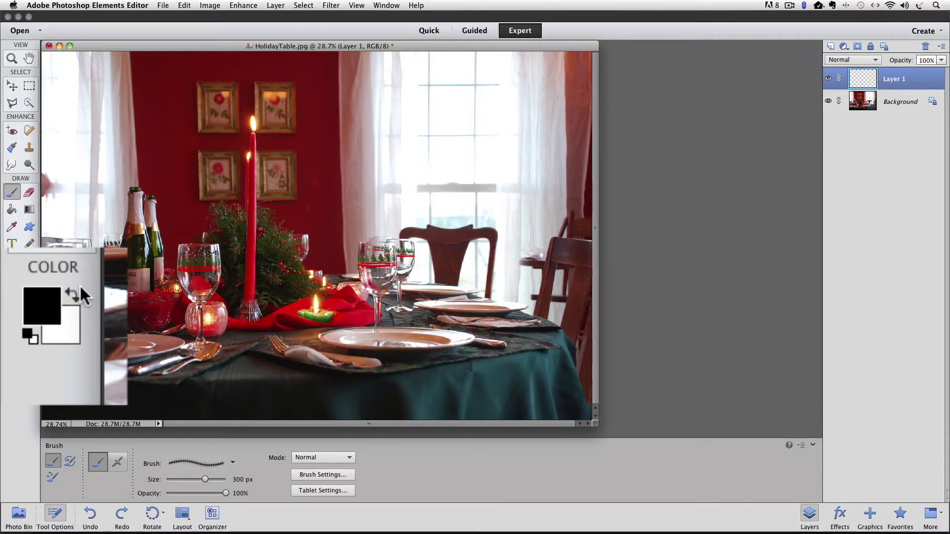
- Set white as the foreground colour and stamp one star over the wine glass
left_click(72, 288)
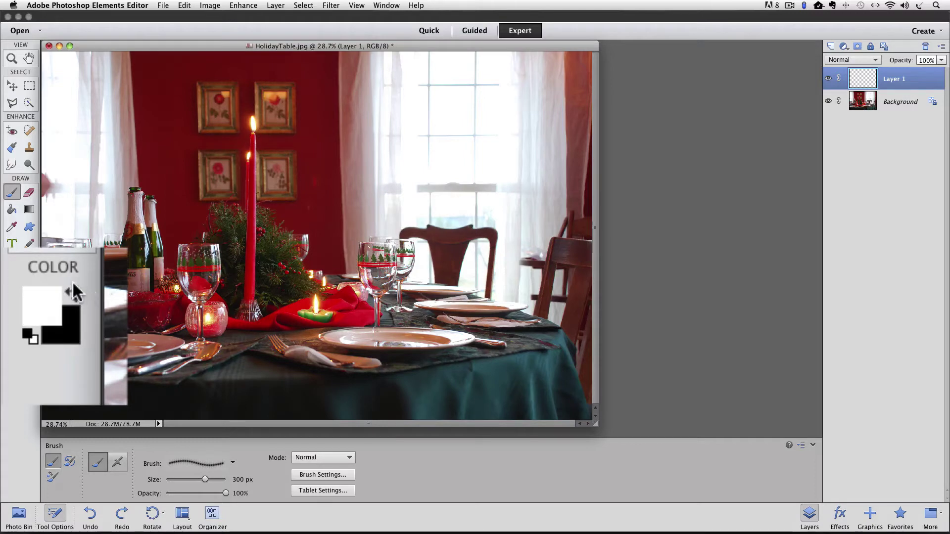
left_click(74, 288)
left_click(73, 288)
left_click(74, 289)
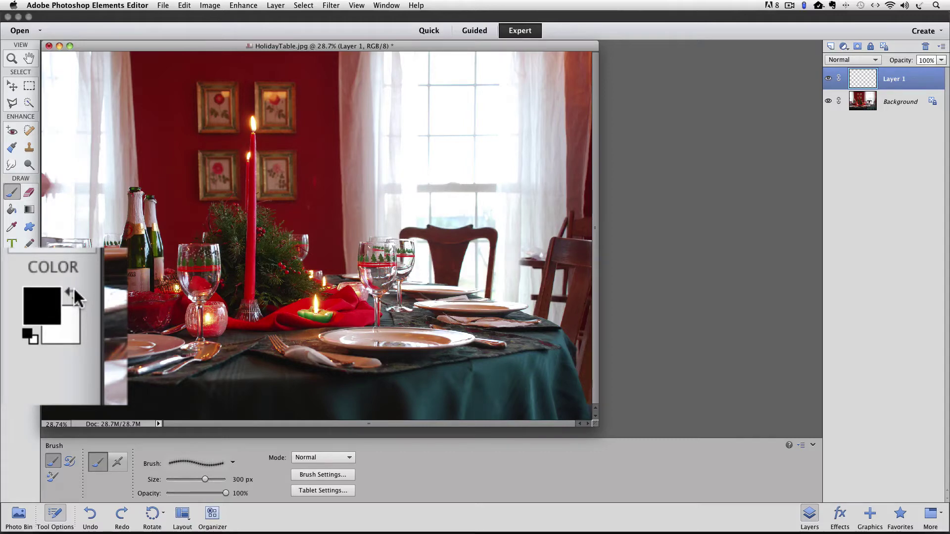
left_click(71, 293)
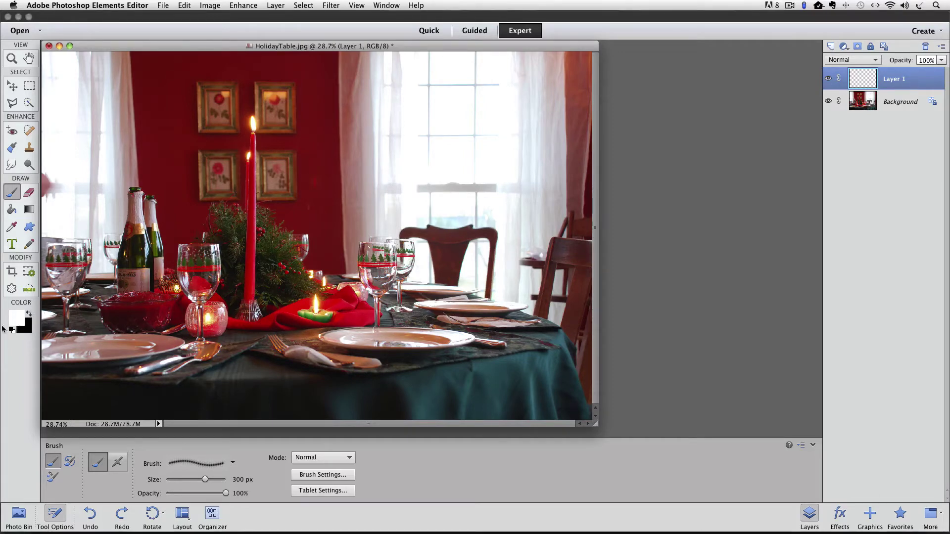
left_click(30, 334)
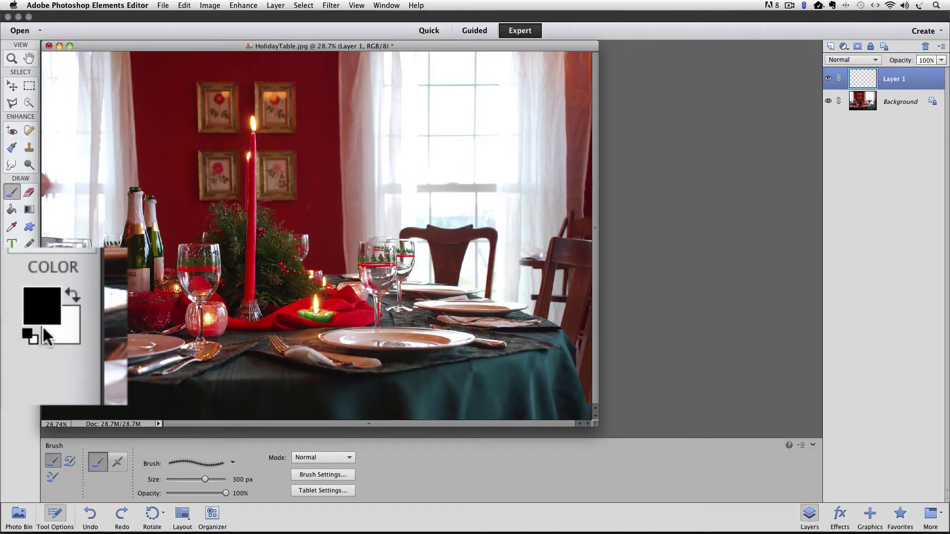
left_click(30, 313)
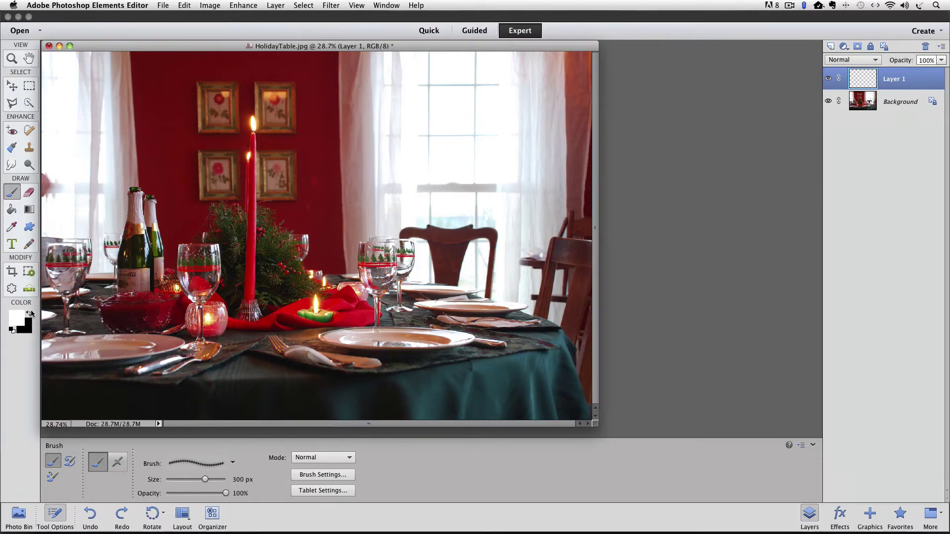
left_click(305, 228)
- Load the thin 2334 sparkle brush and shrink it to 900 px
left_click(232, 464)
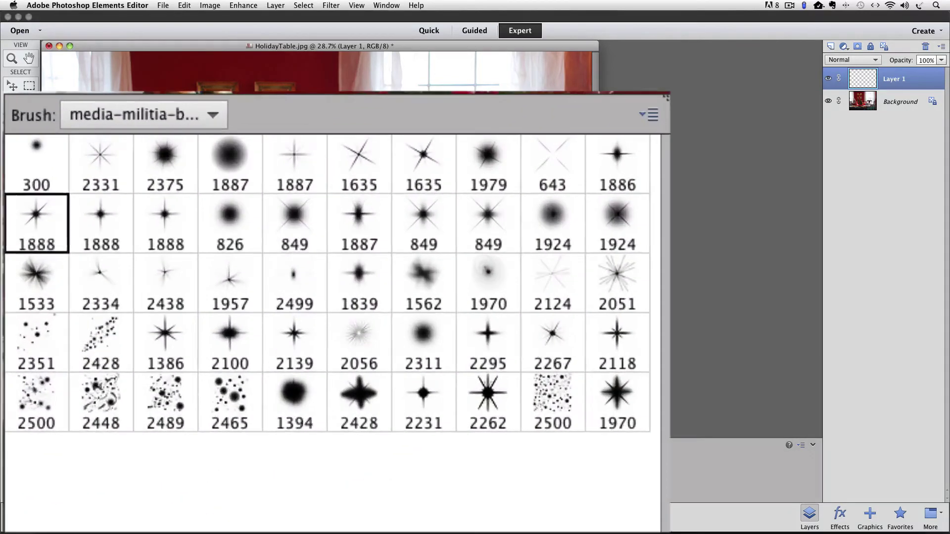
left_click(103, 278)
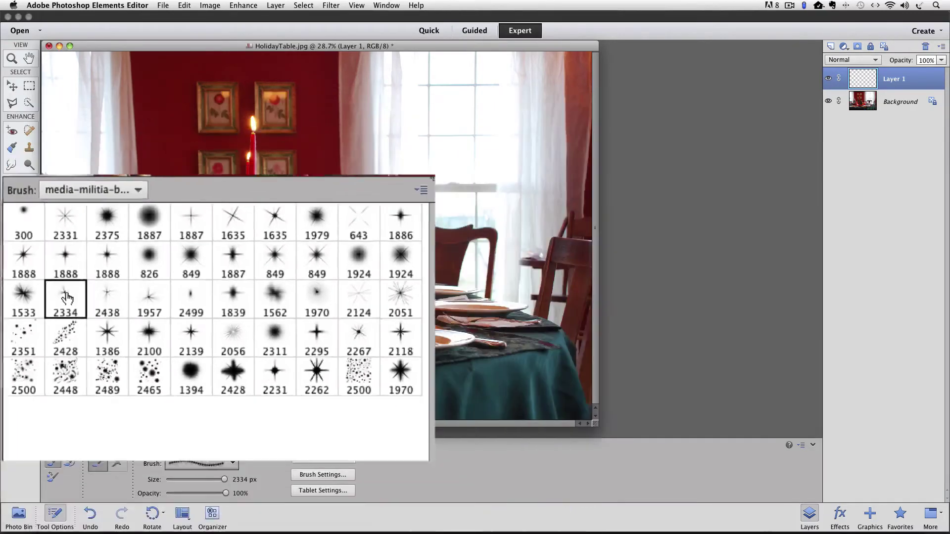
left_click(296, 194)
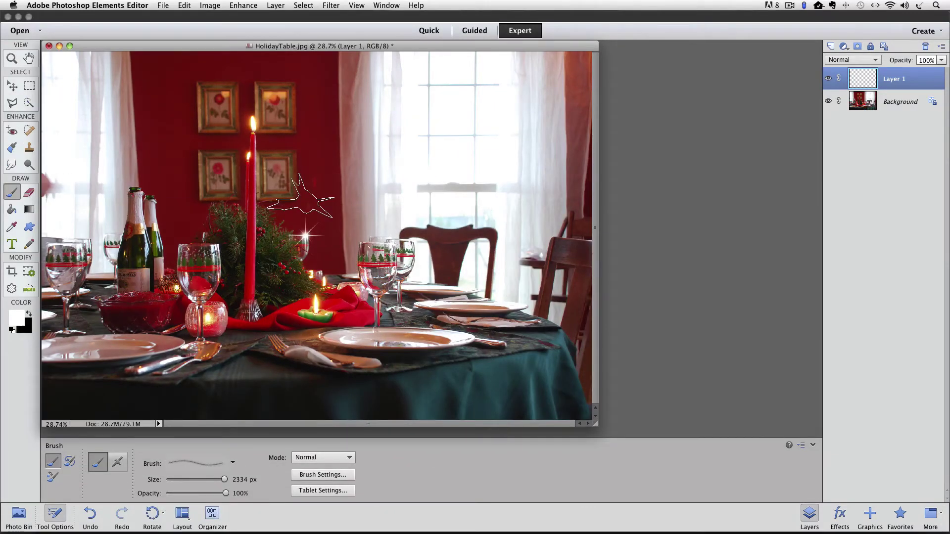
key("bracketleft")
key("bracketleft")
key("bracketleft")
key("bracketleft")
key("bracketleft")
key("bracketleft")
key("bracketleft")
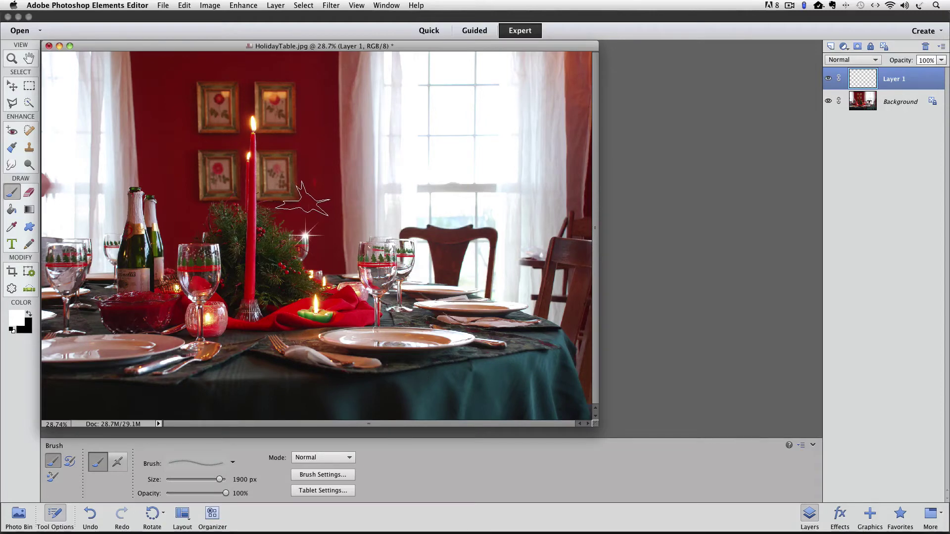
key("bracketleft")
key("bracketleft")
key("bracketleft")
key("bracketleft")
key("bracketleft")
key("bracketleft")
key("bracketleft")
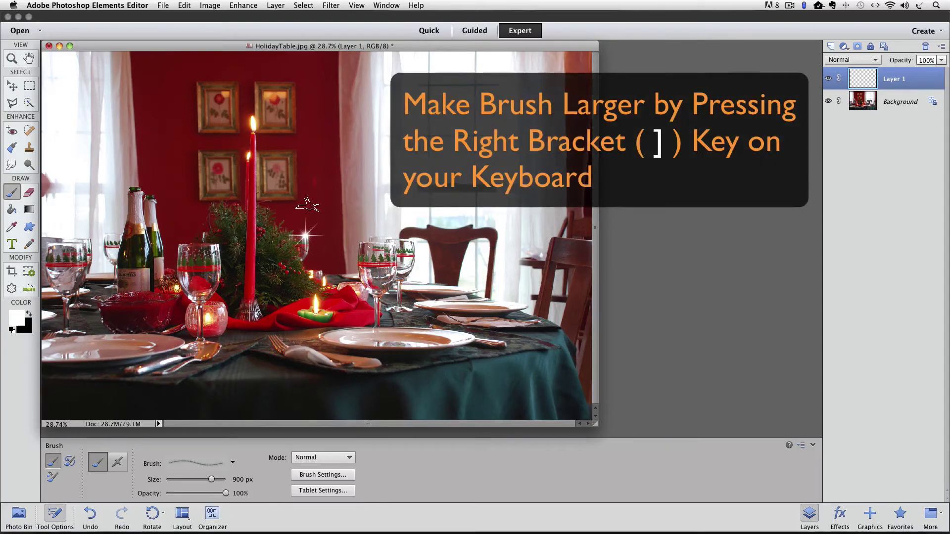
- Fine-tune the sparkle brush to about 125 px for stamping small sparkles
key("bracketright")
key("bracketright")
key("bracketright")
key("bracketright")
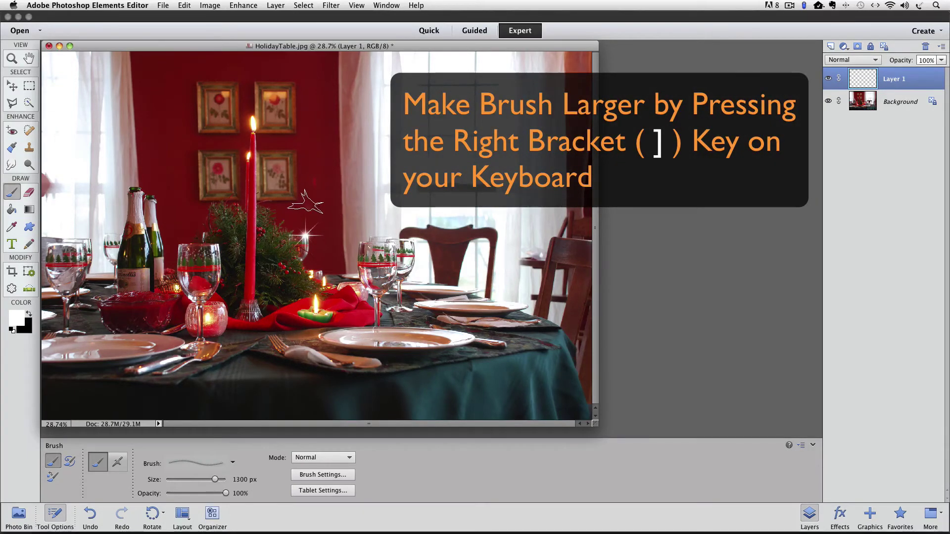
key("bracketleft")
key("bracketleft")
key("bracketleft")
key("bracketleft")
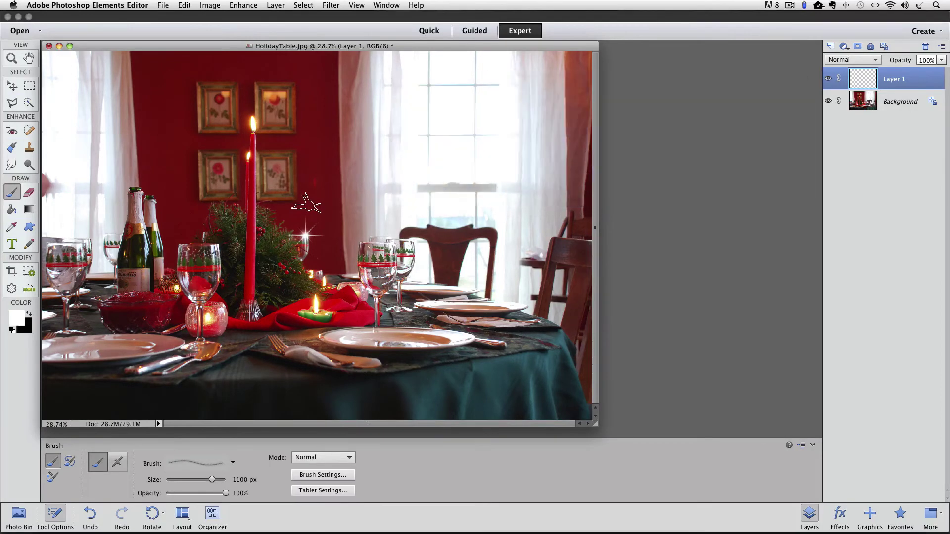
key("bracketleft")
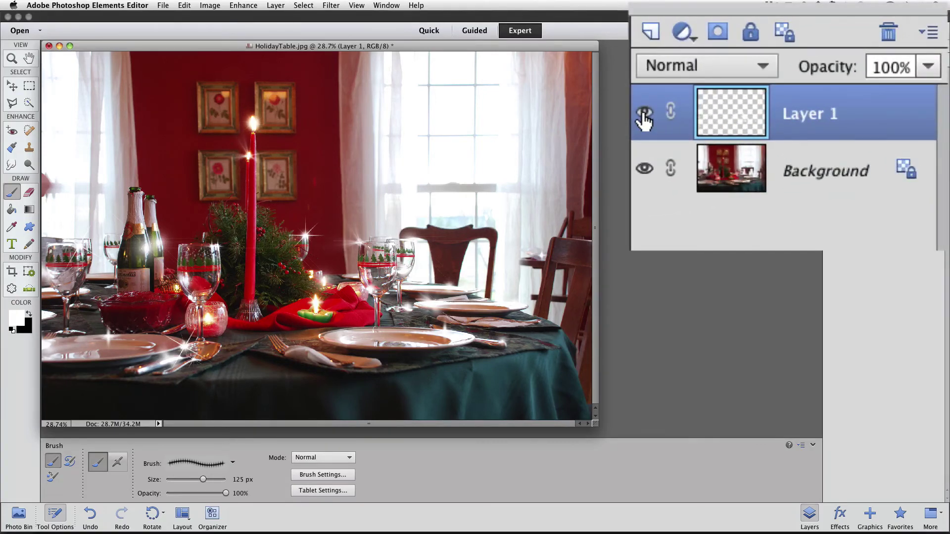
left_click(644, 116)
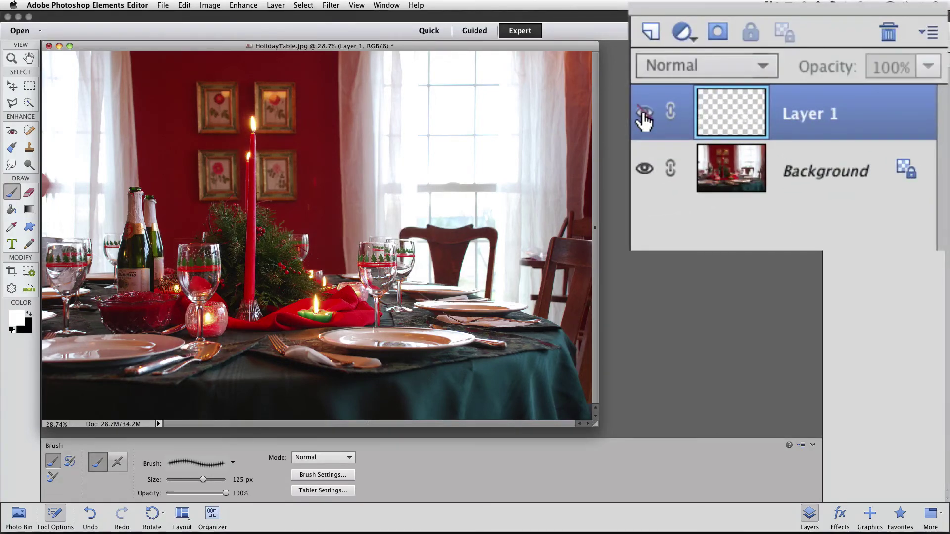
left_click(828, 80)
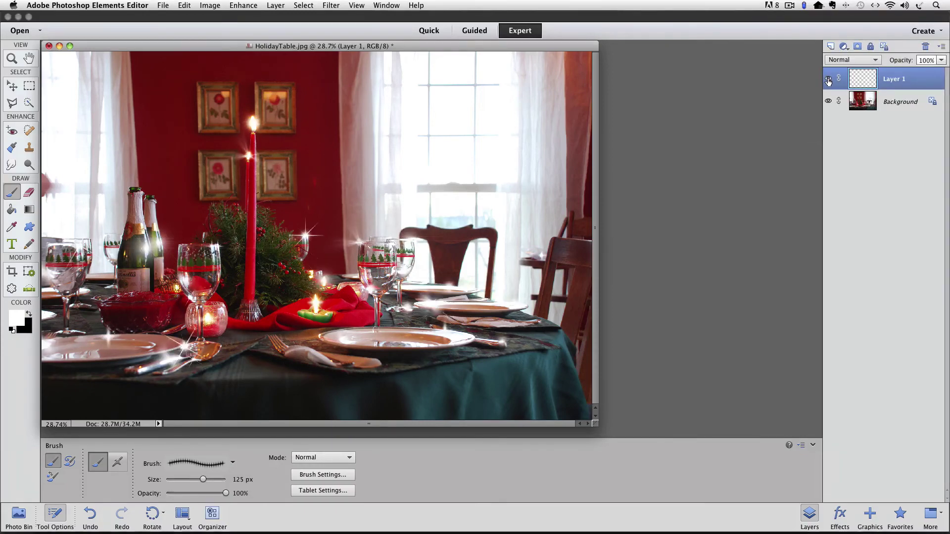